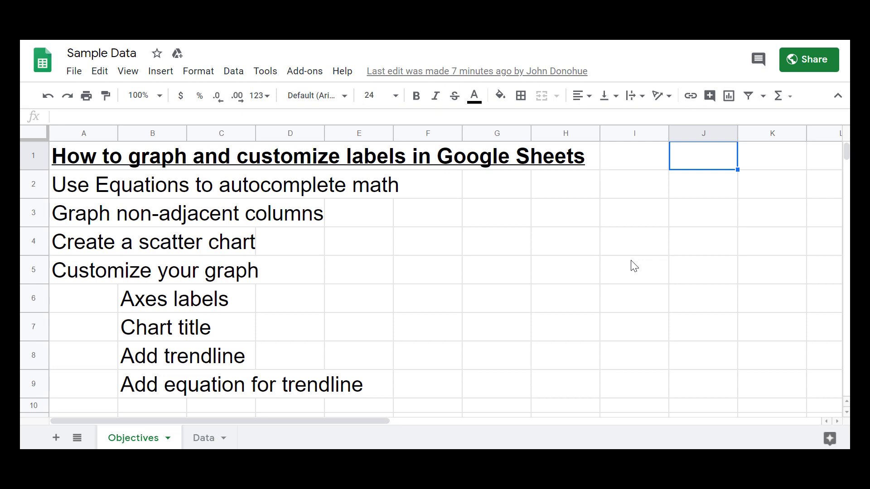
- Open the Data sheet with the Round and group 1–10 counts table
{"action": "left_click", "coordinate": [204, 437]}
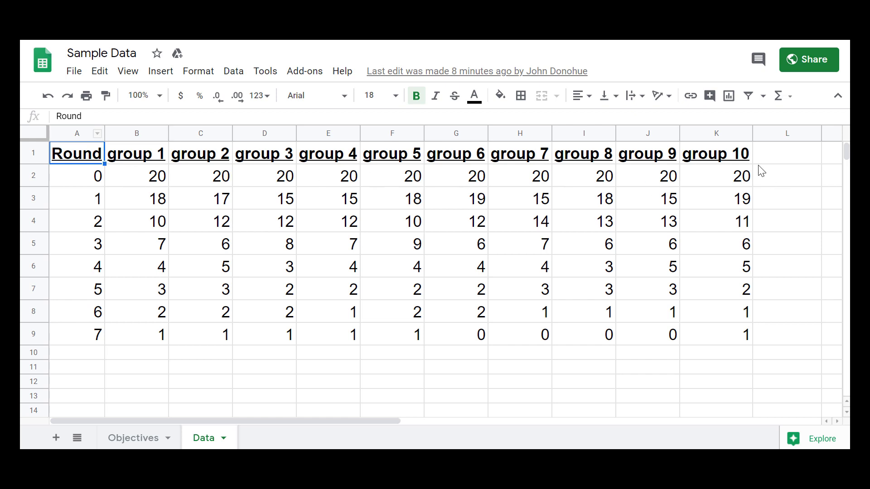
- Add the heading 'Average' in cell L1
{"action": "left_click", "coordinate": [783, 154]}
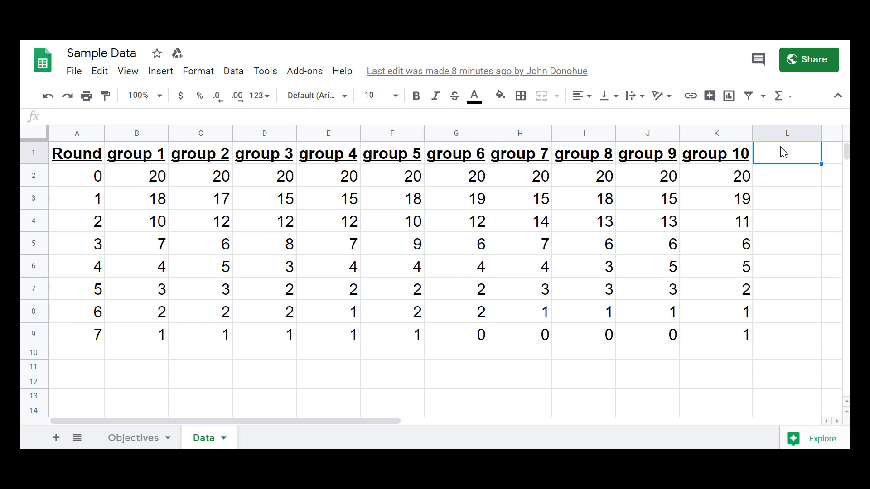
{"action": "type", "text": "Average"}
{"action": "key", "text": "Return"}
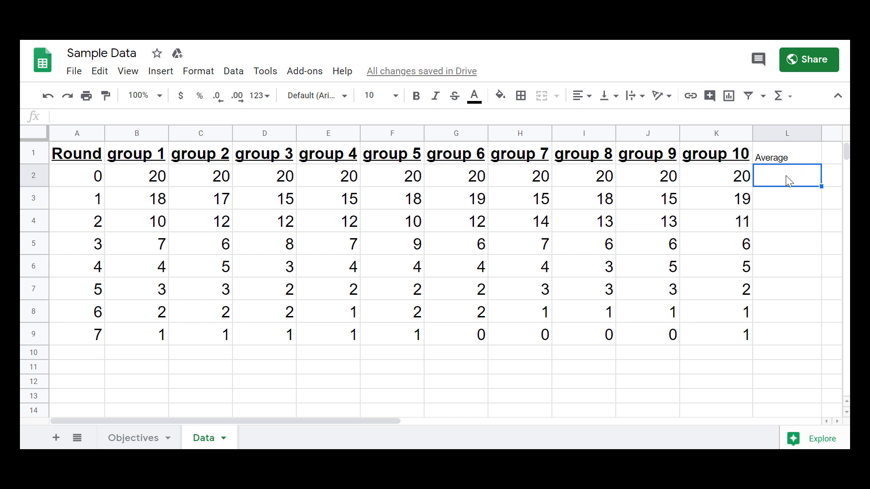
- Enter =average(B2:K2) in L2 so it shows 20
{"action": "type", "text": "="}
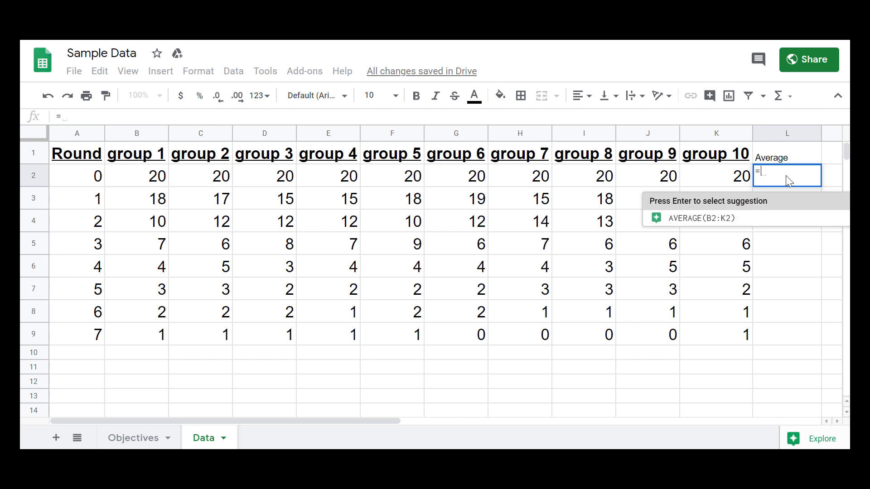
{"action": "type", "text": "average"}
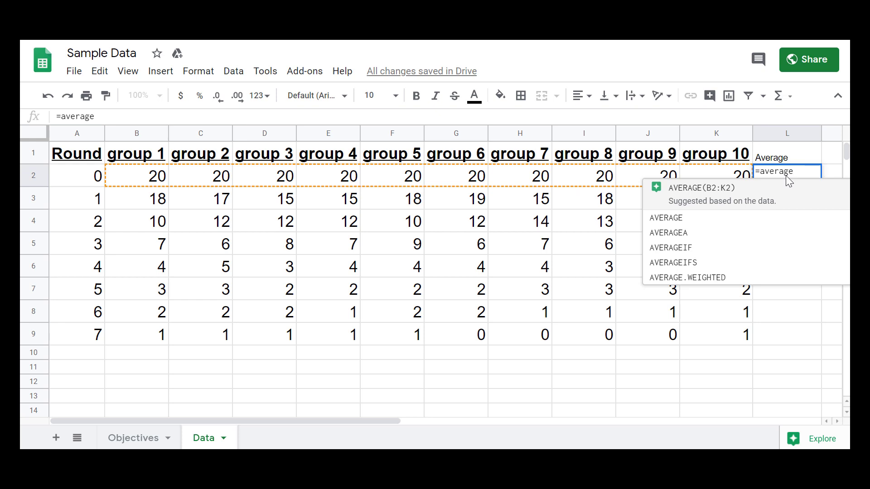
{"action": "type", "text": "("}
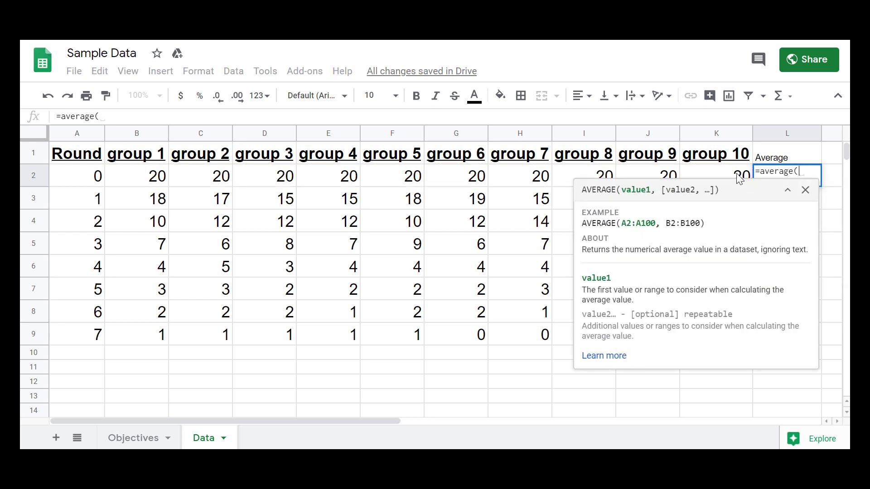
{"action": "left_click_drag", "start_coordinate": [740, 176], "coordinate": [154, 185]}
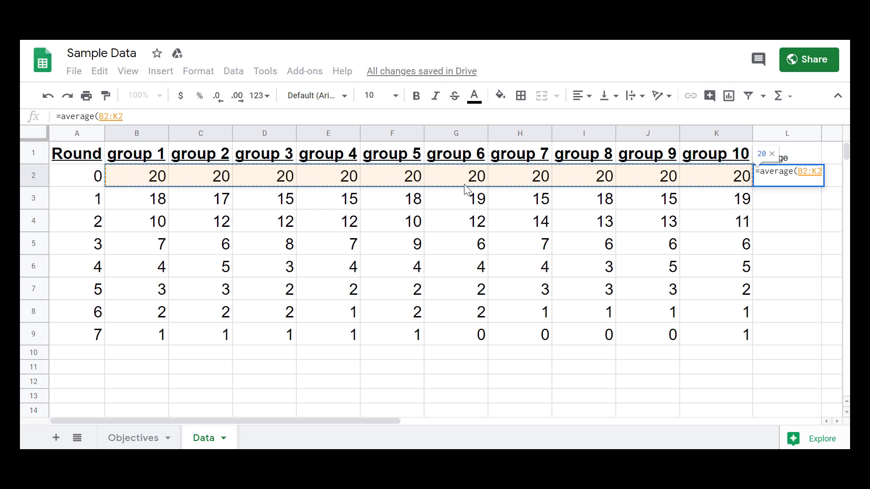
{"action": "type", "text": ")"}
{"action": "key", "text": "Return"}
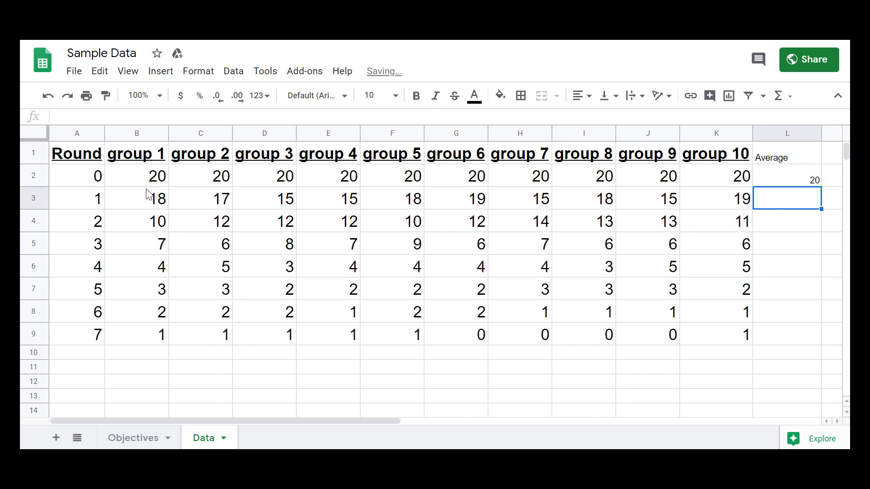
- Enter =average(B3:K3) in L3, giving 16.9, and review the formula
{"action": "left_click", "coordinate": [156, 175]}
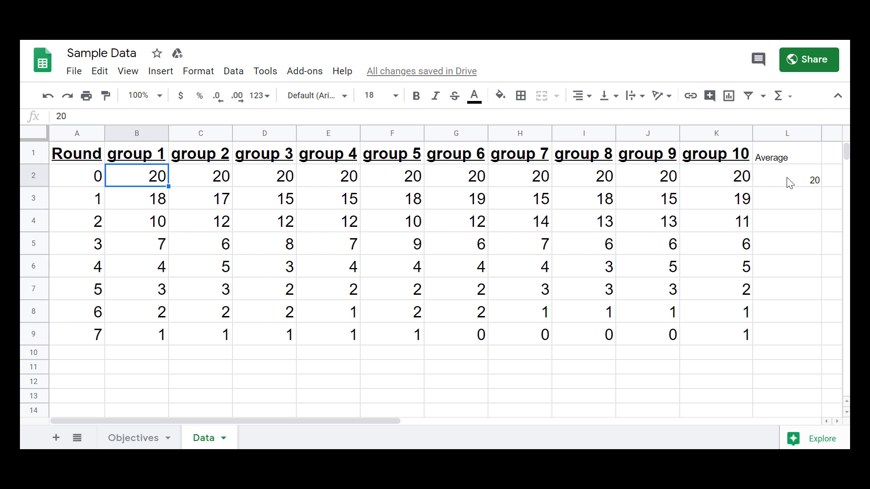
{"action": "left_click", "coordinate": [795, 202]}
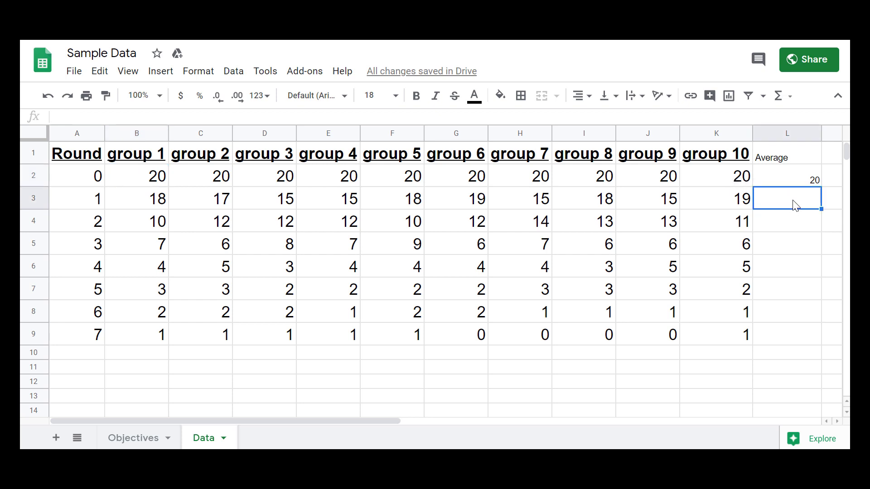
{"action": "type", "text": "=average("}
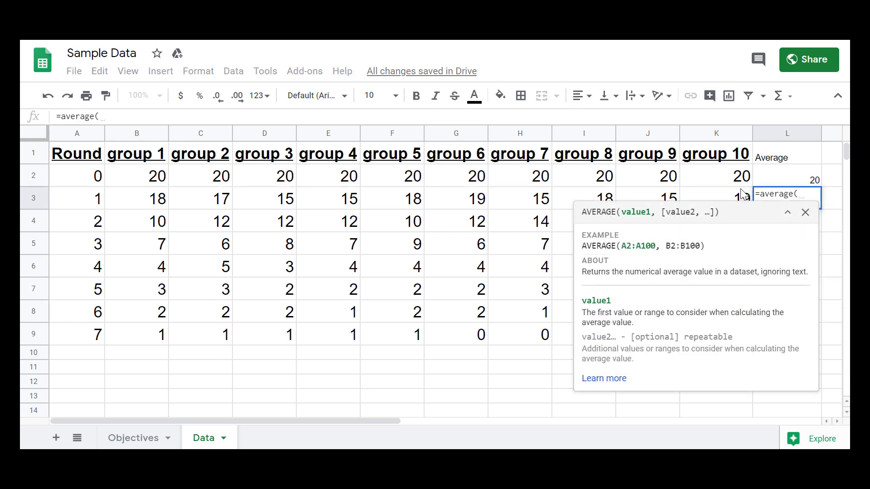
{"action": "left_click_drag", "start_coordinate": [743, 194], "coordinate": [167, 213]}
{"action": "key", "text": "Return"}
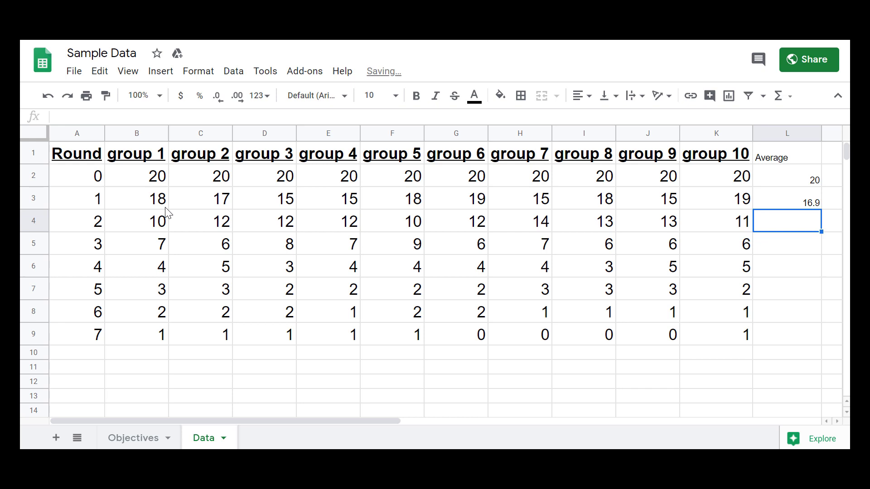
{"action": "left_click", "coordinate": [804, 204]}
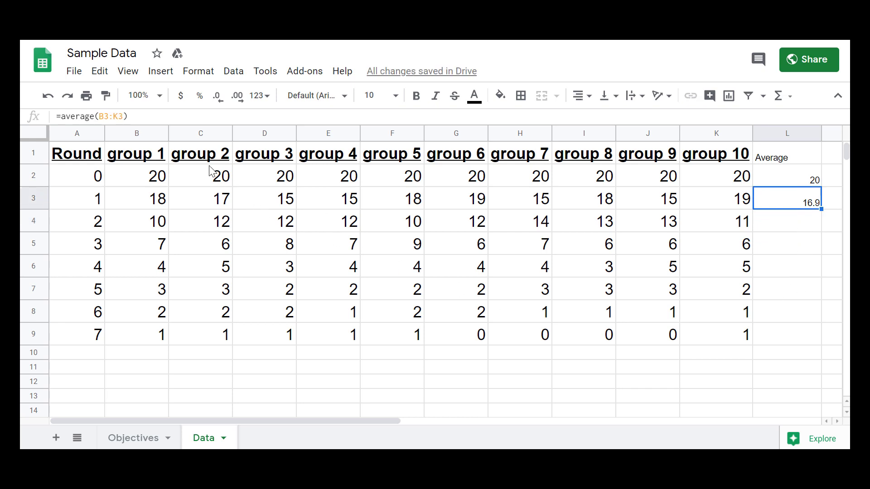
{"action": "left_click_drag", "start_coordinate": [135, 118], "coordinate": [50, 117]}
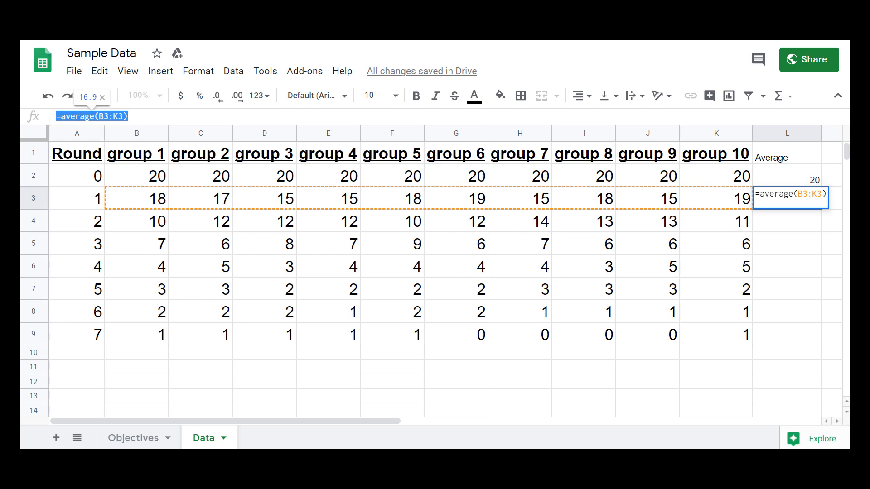
{"action": "key", "text": "Return"}
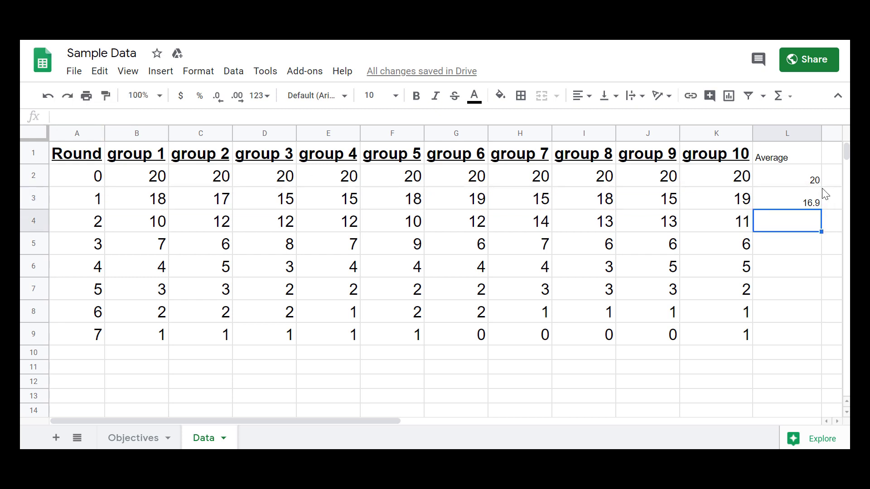
- Fill the average formula down to L9, giving 11.9 through 0.6
{"action": "left_click", "coordinate": [811, 203]}
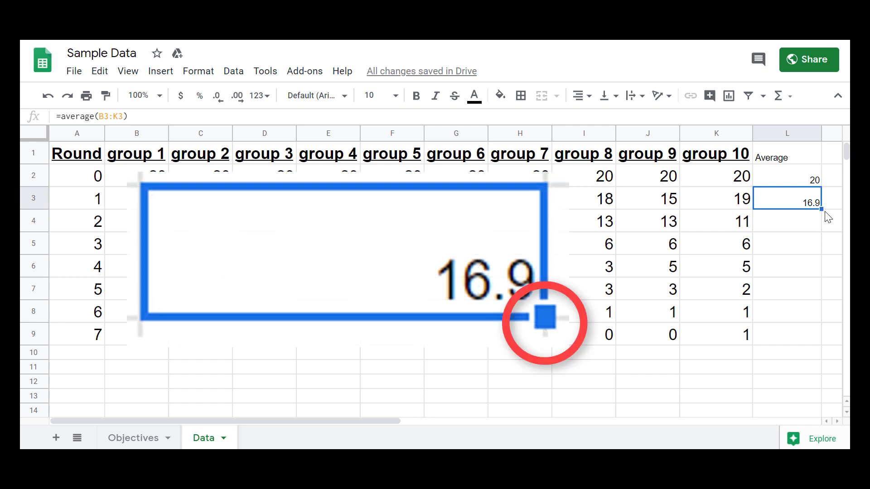
{"action": "left_click_drag", "start_coordinate": [822, 209], "coordinate": [807, 347]}
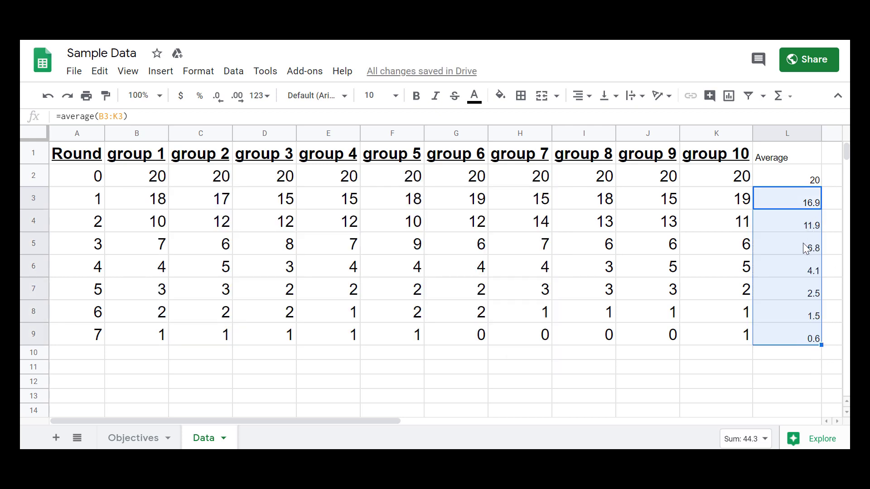
{"action": "key", "text": "ctrl+z"}
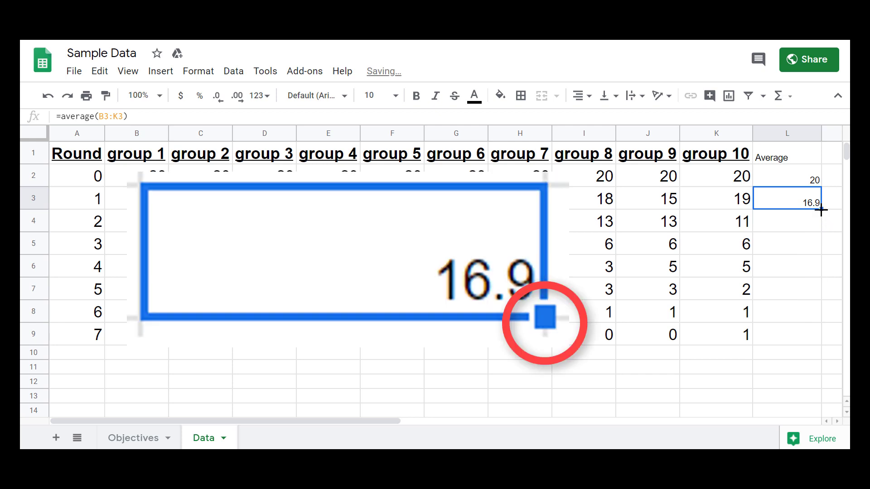
{"action": "double_click", "coordinate": [821, 210]}
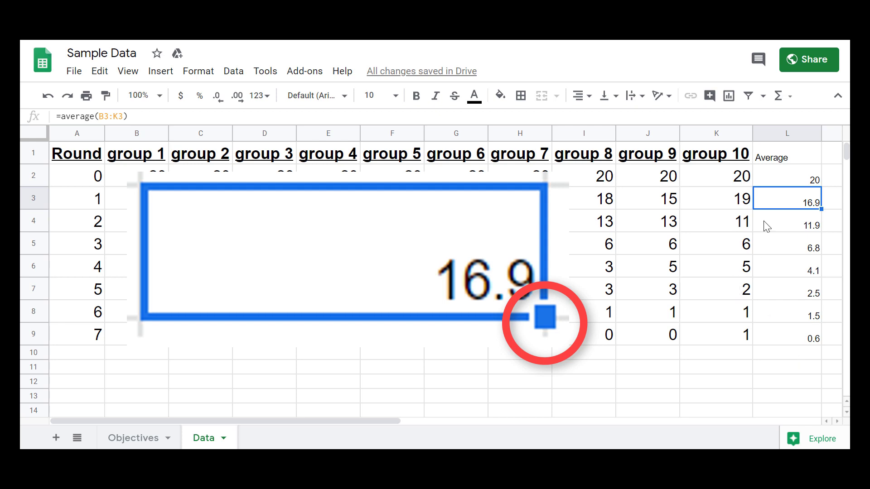
{"action": "left_click", "coordinate": [834, 155]}
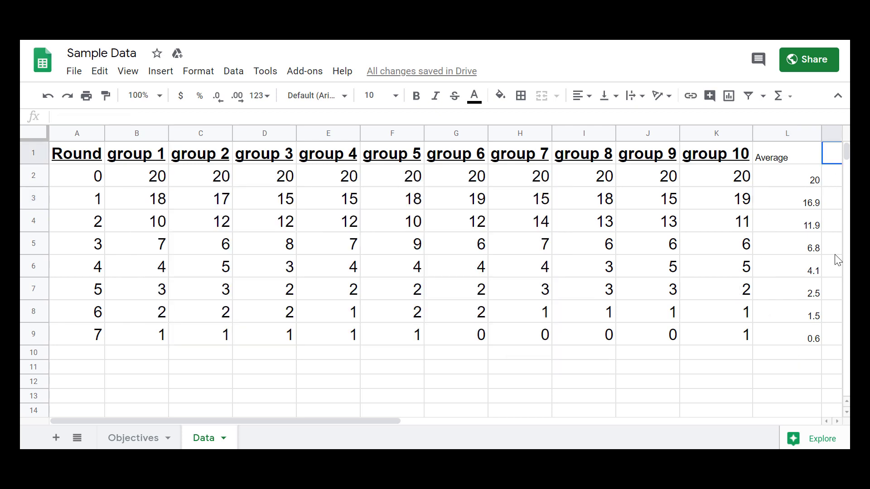
- Add the heading 'Ln(avg)' in cell M1
{"action": "type", "text": "Int"}
{"action": "key", "text": "BackSpace"}
{"action": "key", "text": "BackSpace"}
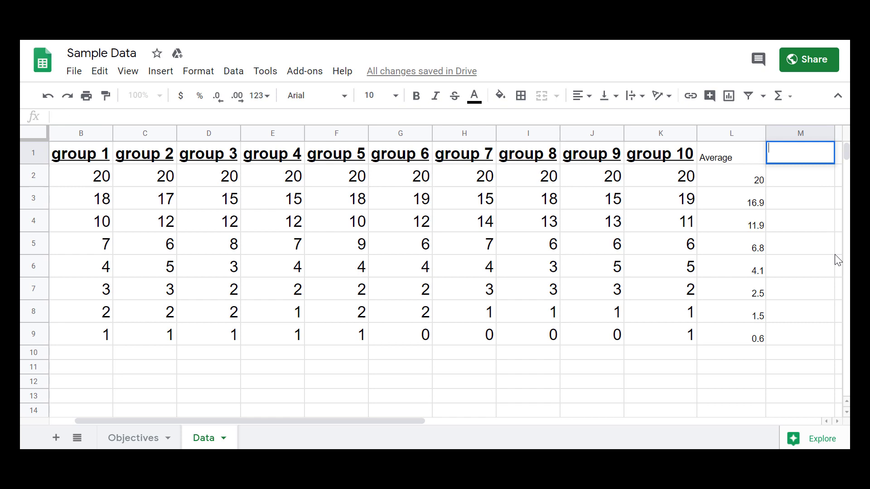
{"action": "type", "text": "n(ave"}
{"action": "key", "text": "BackSpace"}
{"action": "type", "text": "g)"}
{"action": "key", "text": "Return"}
- Enter =ln(L2) in M2 and fill it down to M9
{"action": "type", "text": "="}
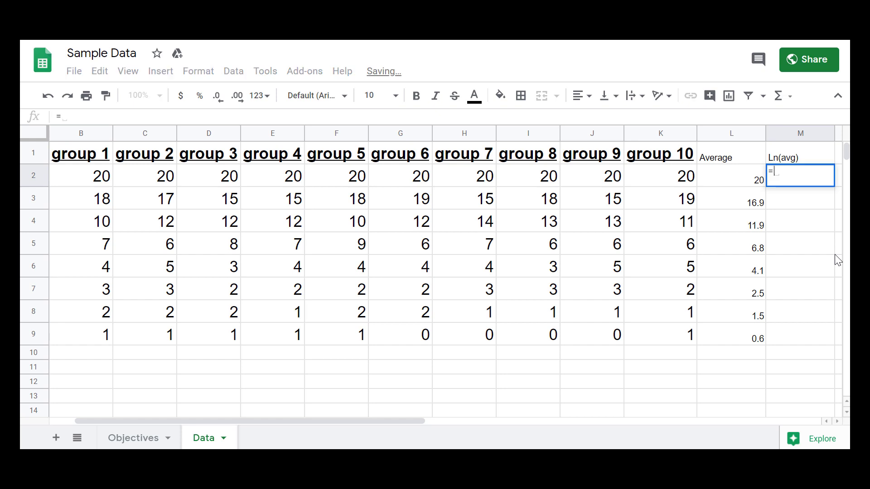
{"action": "type", "text": "l"}
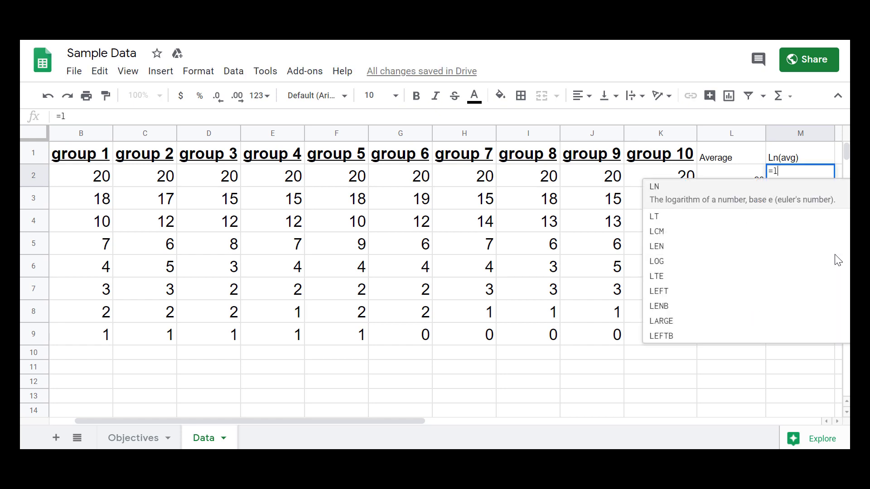
{"action": "type", "text": "n("}
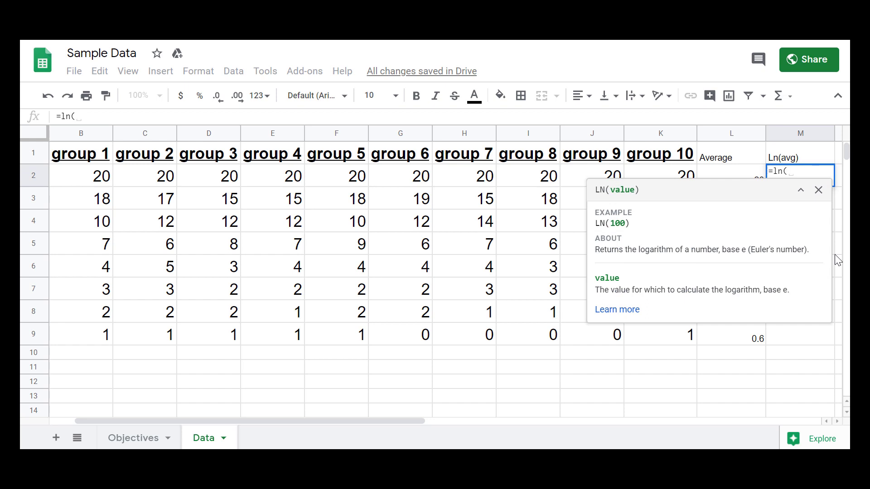
{"action": "key", "text": "Left"}
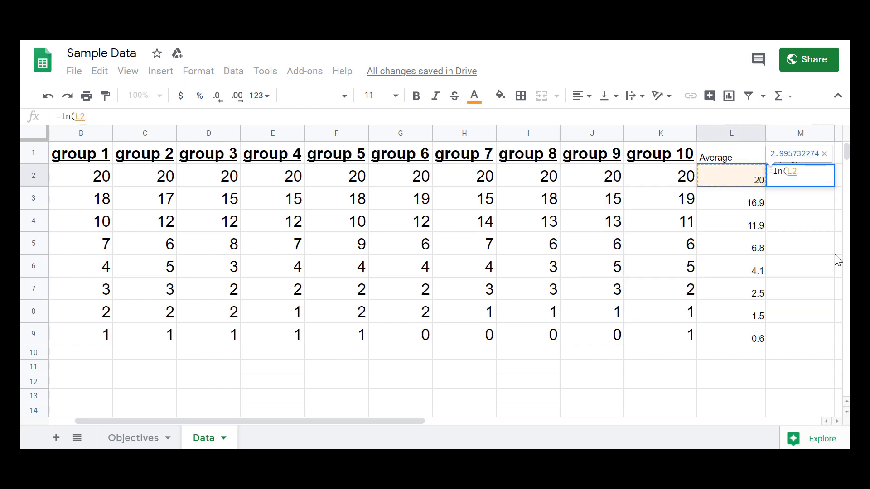
{"action": "type", "text": ")"}
{"action": "key", "text": "Return"}
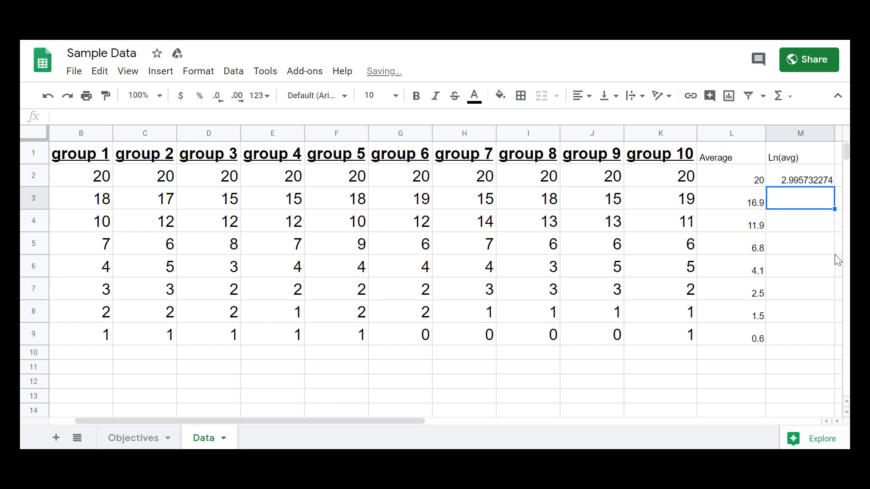
{"action": "left_click", "coordinate": [824, 178]}
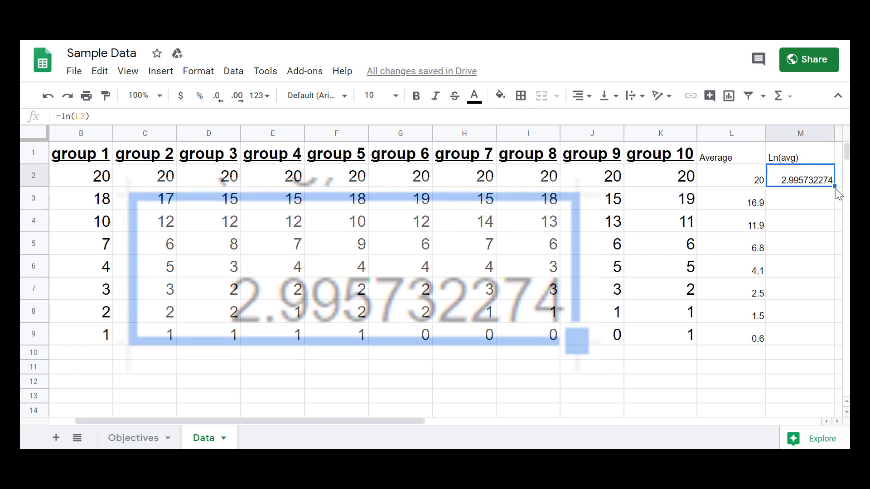
{"action": "double_click", "coordinate": [834, 186]}
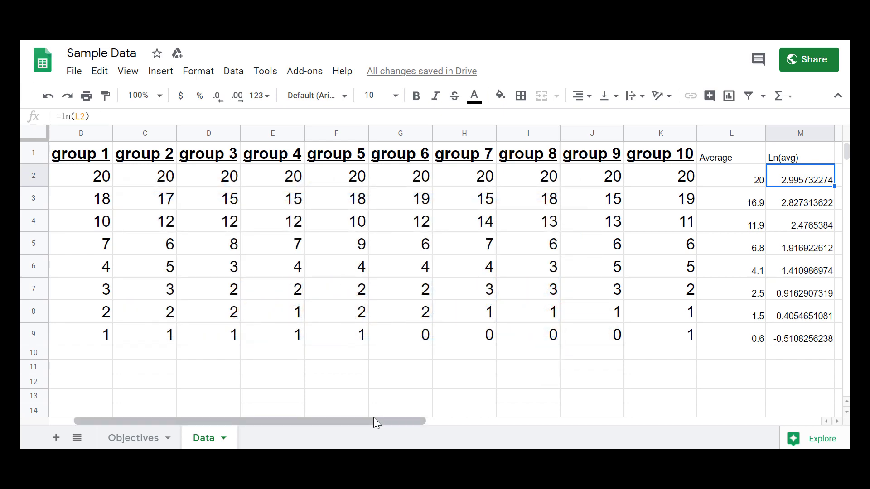
- Select Round cells A1:A9, then add Ln(avg) cells M1:M9 with Ctrl
{"action": "mouse_move", "coordinate": [372, 417]}
{"action": "left_mouse_down"}
{"action": "mouse_move", "coordinate": [348, 417]}
{"action": "mouse_move", "coordinate": [375, 421]}
{"action": "mouse_move", "coordinate": [361, 406]}
{"action": "left_mouse_up"}
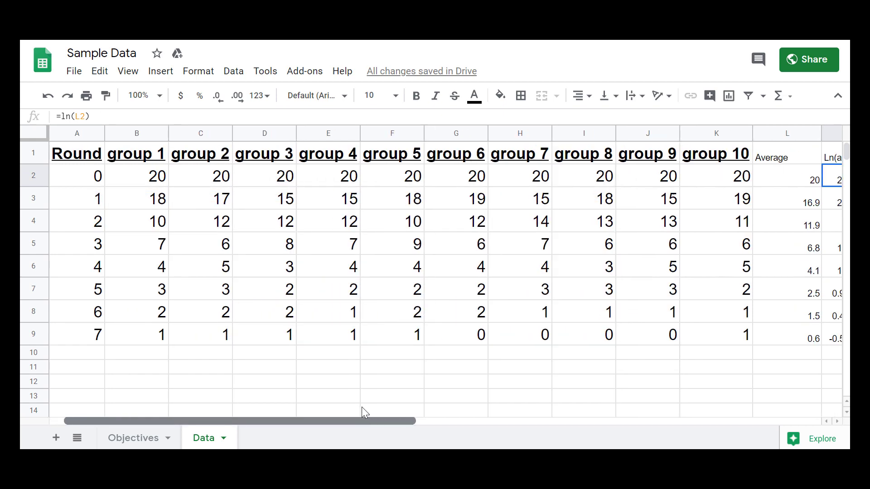
{"action": "left_click_drag", "start_coordinate": [83, 159], "coordinate": [89, 334]}
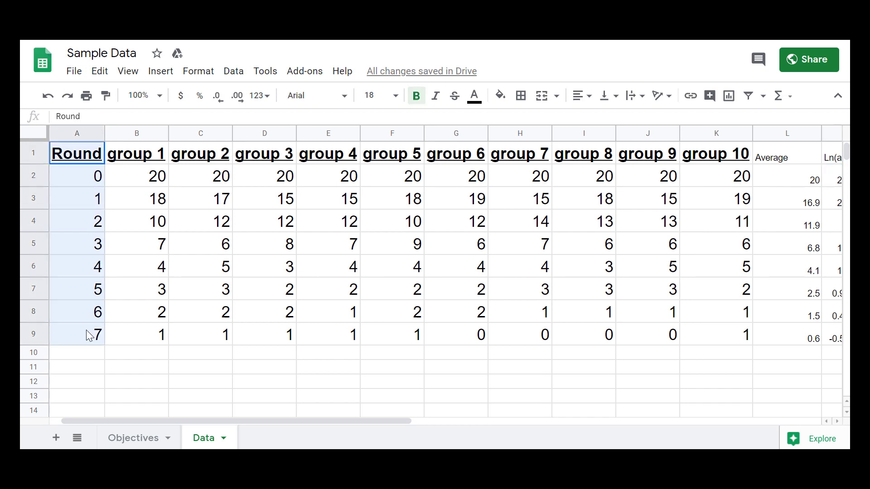
{"action": "left_click_drag", "start_coordinate": [168, 422], "coordinate": [210, 420]}
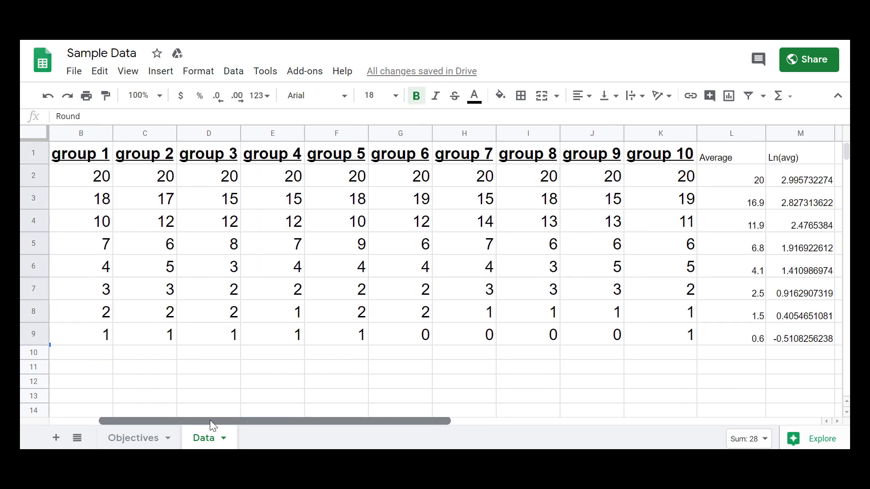
{"action": "left_click_drag", "start_coordinate": [727, 156], "coordinate": [728, 338]}
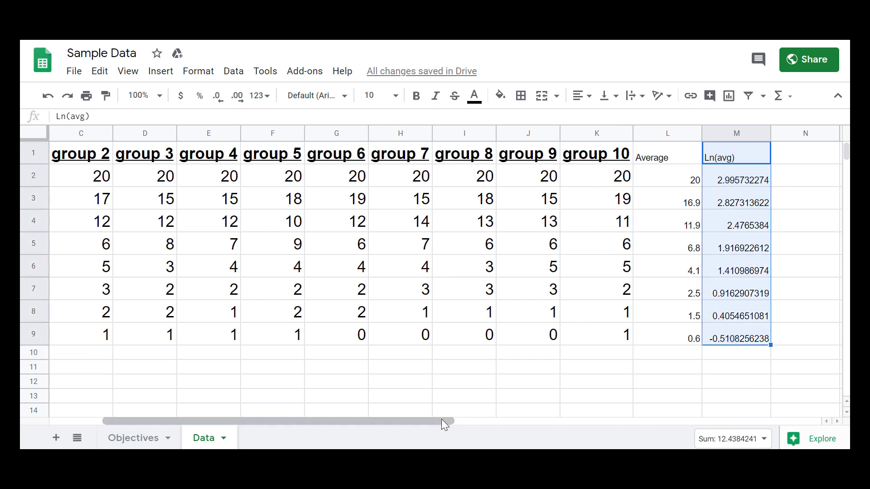
{"action": "left_click_drag", "start_coordinate": [441, 420], "coordinate": [385, 426]}
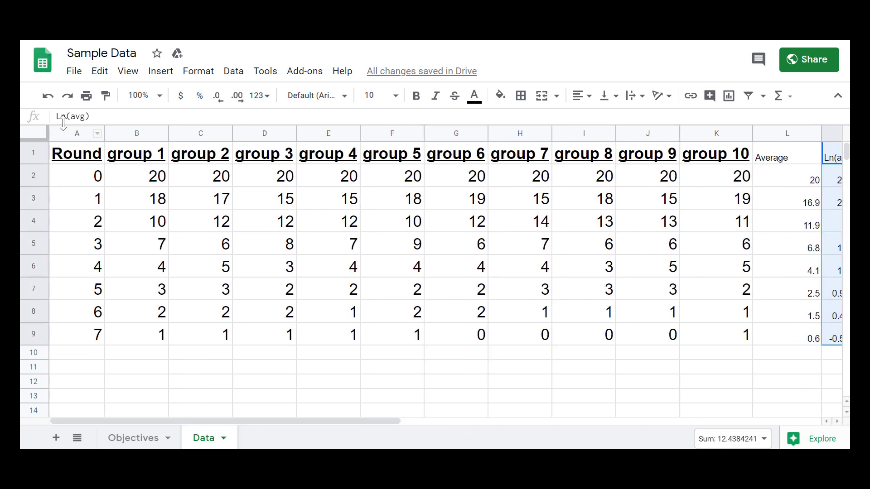
{"action": "left_click", "coordinate": [84, 160]}
{"action": "left_click_drag", "start_coordinate": [90, 191], "coordinate": [93, 337]}
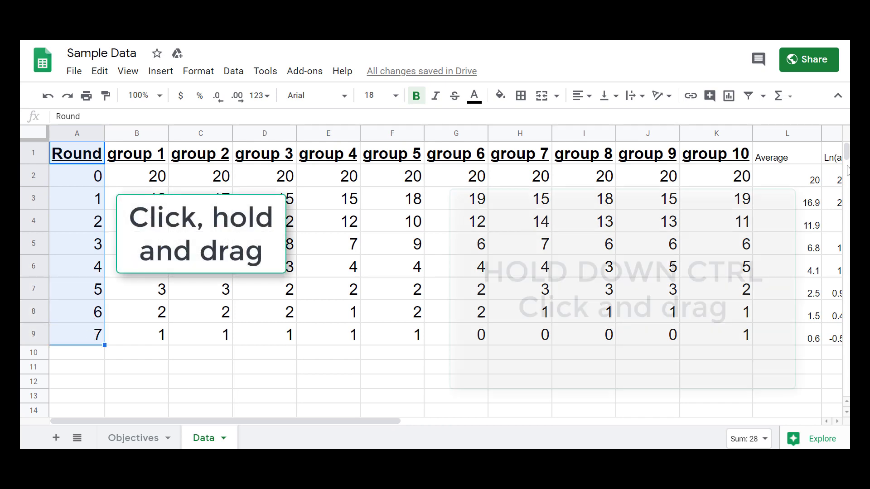
{"action": "left_click_drag", "start_coordinate": [831, 158], "coordinate": [837, 339]}
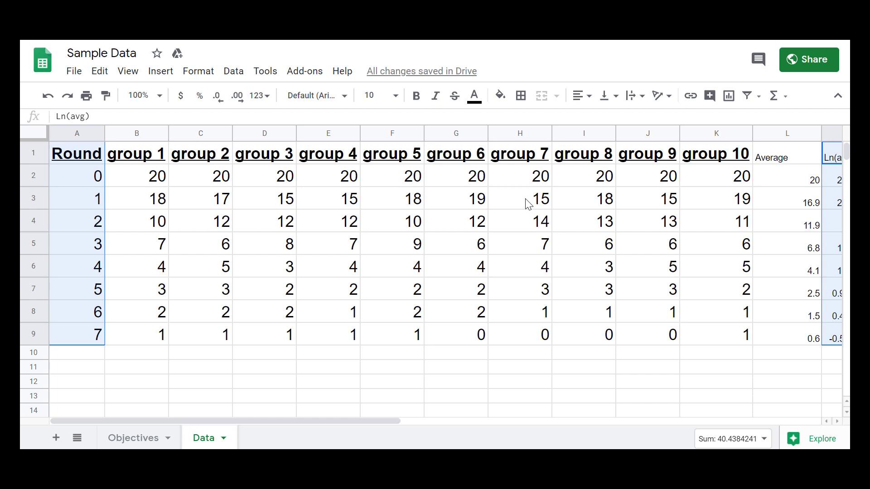
- Insert a chart from the selection and set its type to Scatter chart
{"action": "left_click", "coordinate": [172, 73]}
{"action": "key", "text": "Escape"}
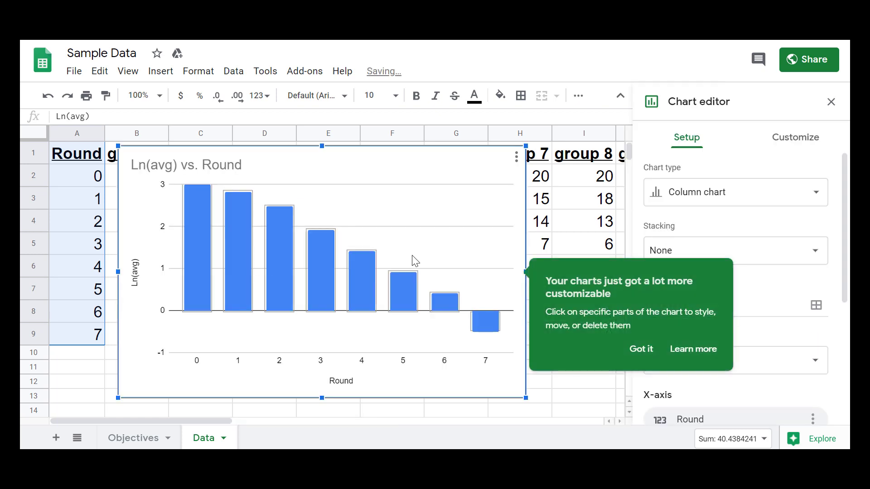
{"action": "left_click", "coordinate": [703, 192]}
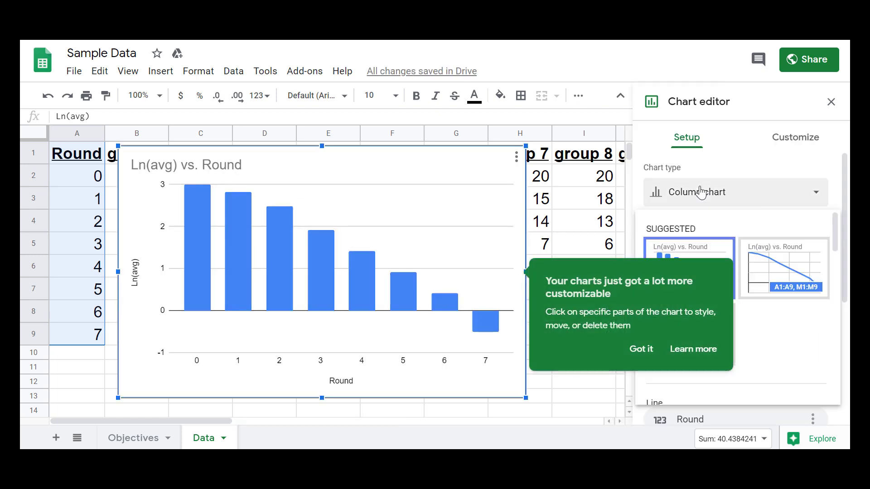
{"action": "left_click", "coordinate": [649, 351]}
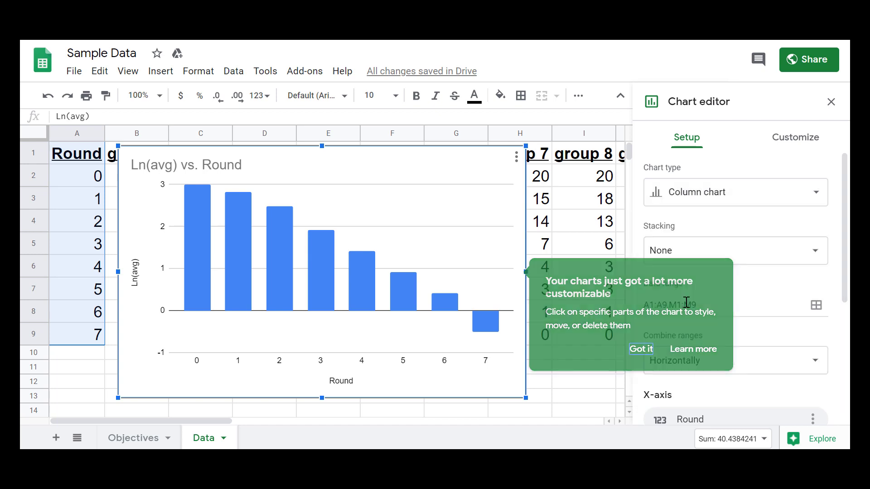
{"action": "left_click", "coordinate": [691, 201]}
{"action": "scroll", "coordinate": [693, 296], "scroll_direction": "down", "scroll_amount": 3}
{"action": "scroll", "coordinate": [693, 297], "scroll_direction": "down", "scroll_amount": 6}
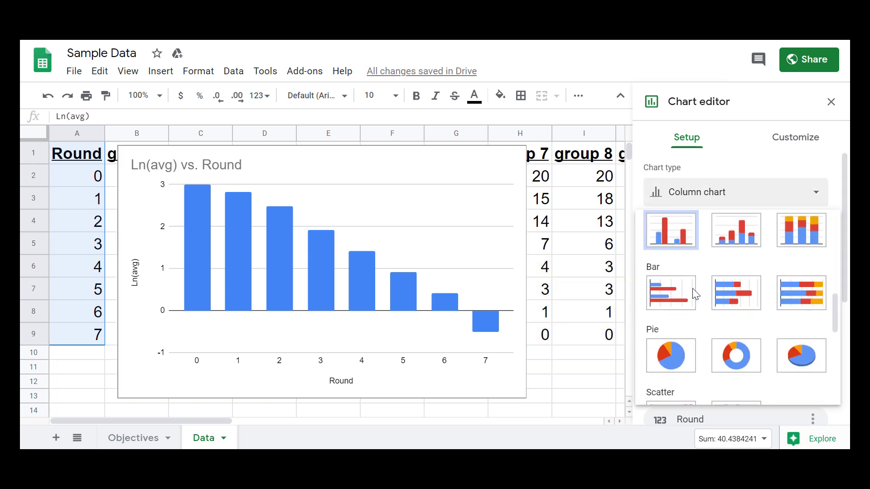
{"action": "left_click", "coordinate": [683, 310]}
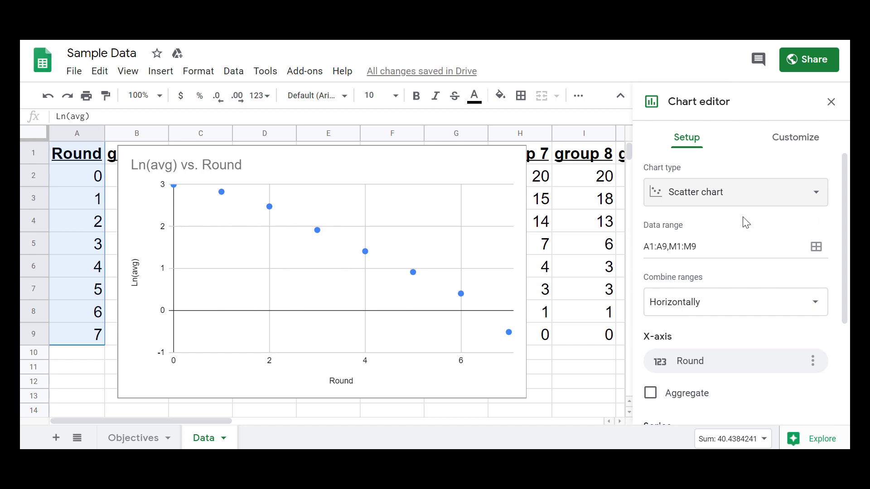
- Set the chart subtitle to 'class data' under Chart & axis titles
{"action": "left_click", "coordinate": [782, 141]}
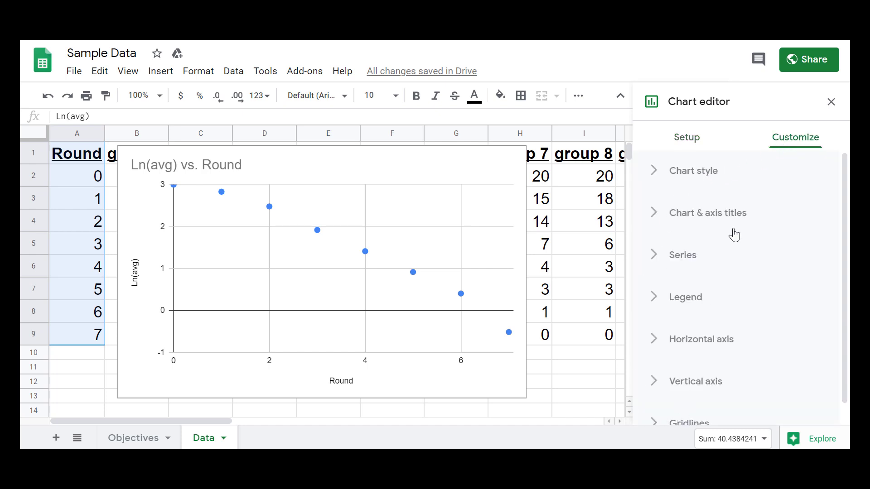
{"action": "left_click", "coordinate": [656, 214]}
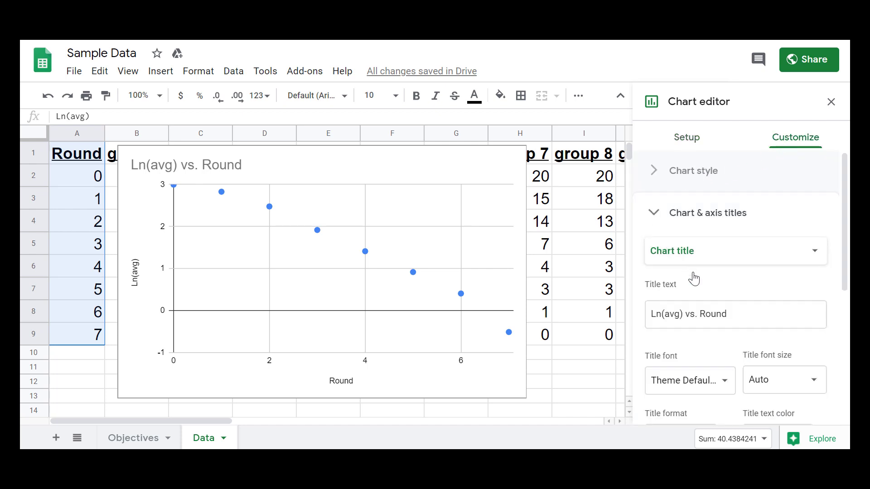
{"action": "left_click", "coordinate": [742, 317]}
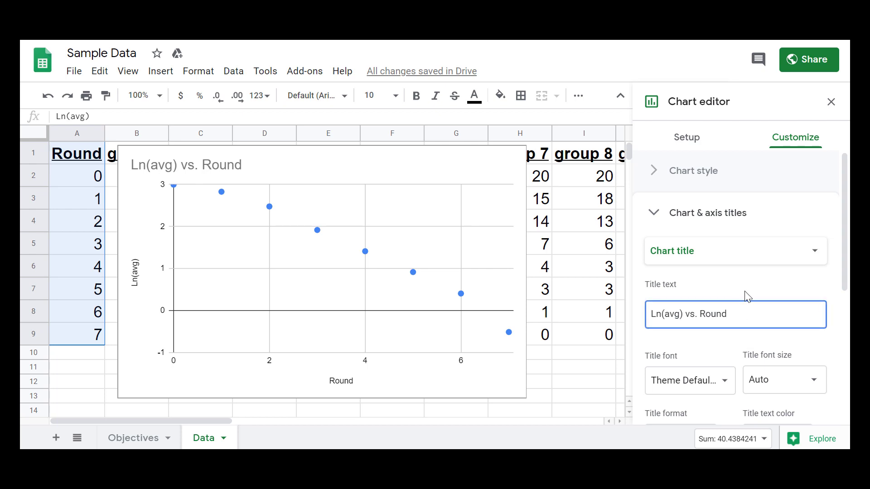
{"action": "scroll", "coordinate": [750, 244], "scroll_direction": "down", "scroll_amount": 1}
{"action": "left_click", "coordinate": [750, 183]}
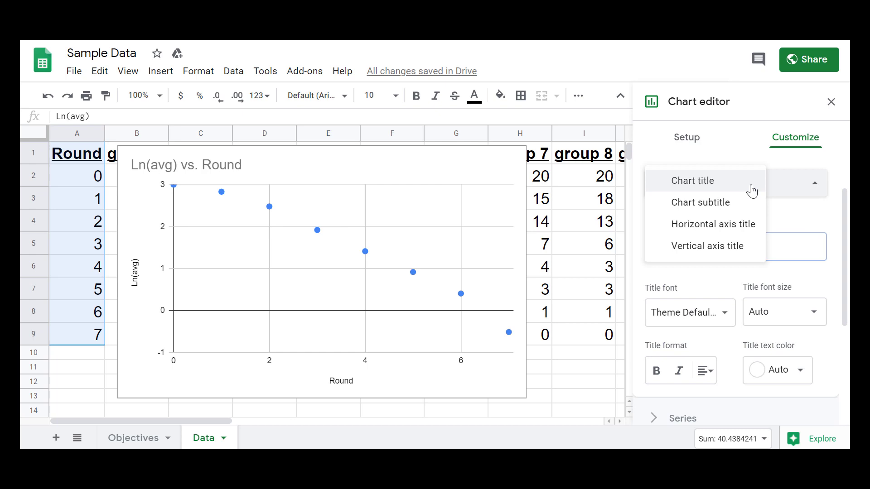
{"action": "left_click", "coordinate": [743, 205]}
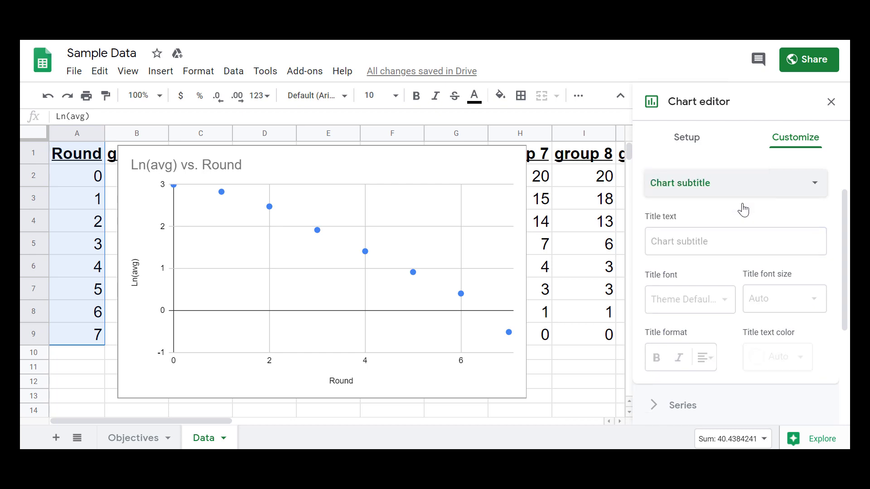
{"action": "left_click", "coordinate": [727, 245]}
{"action": "type", "text": "class data"}
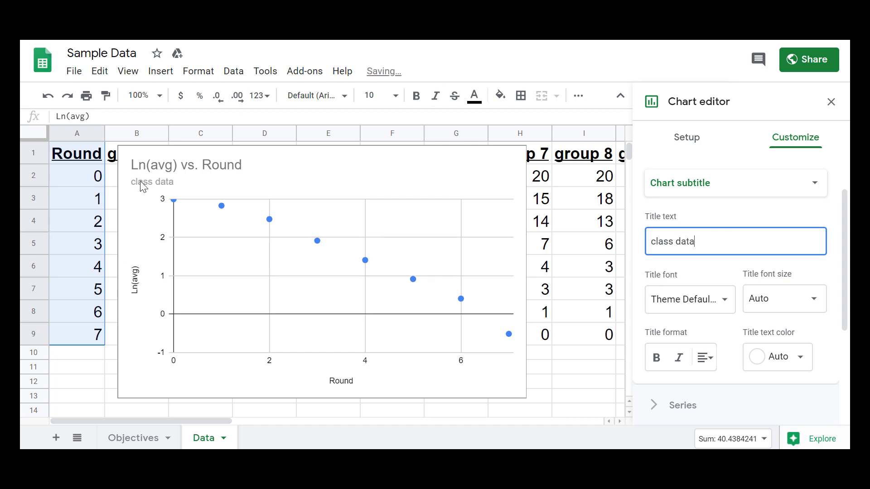
- Review the horizontal and vertical axis titles, Round and Ln(avg)
{"action": "left_click", "coordinate": [737, 189]}
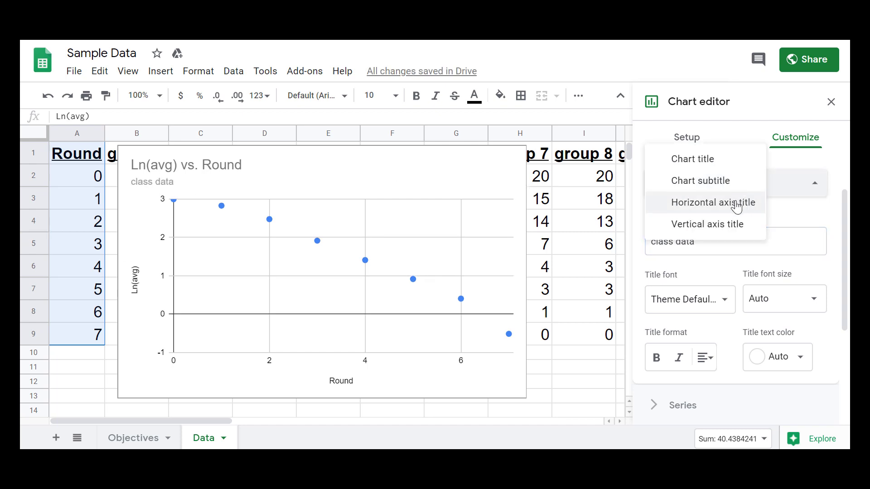
{"action": "left_click", "coordinate": [736, 201]}
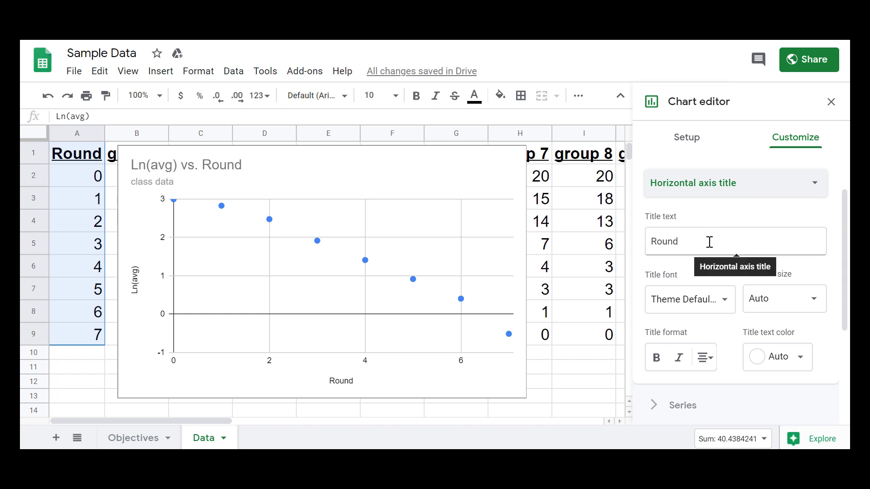
{"action": "left_click", "coordinate": [719, 193]}
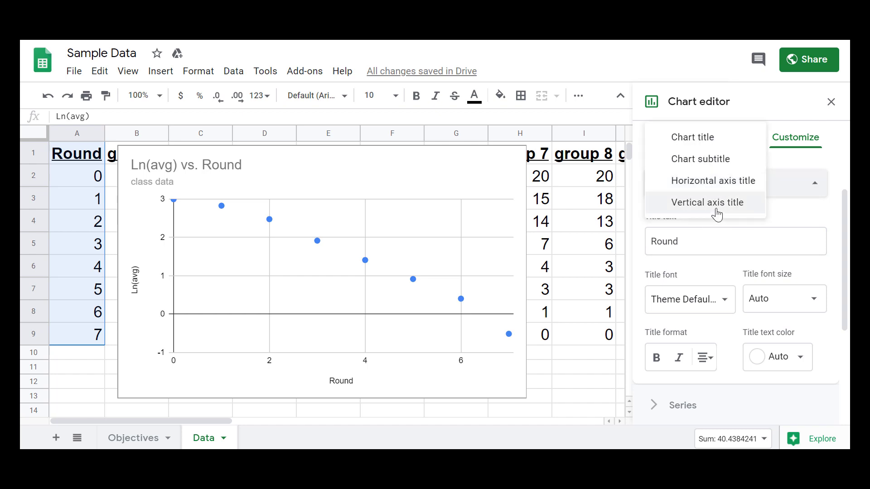
{"action": "left_click", "coordinate": [718, 207]}
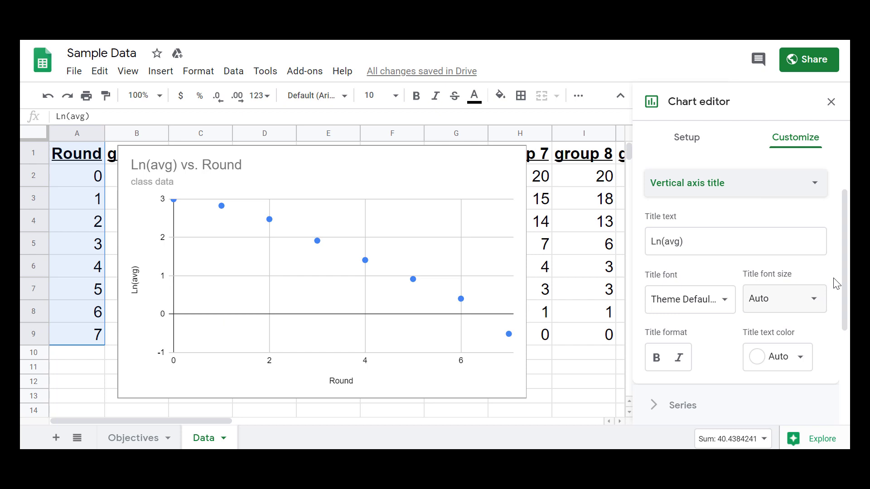
{"action": "scroll", "coordinate": [714, 209], "scroll_direction": "down", "scroll_amount": 3}
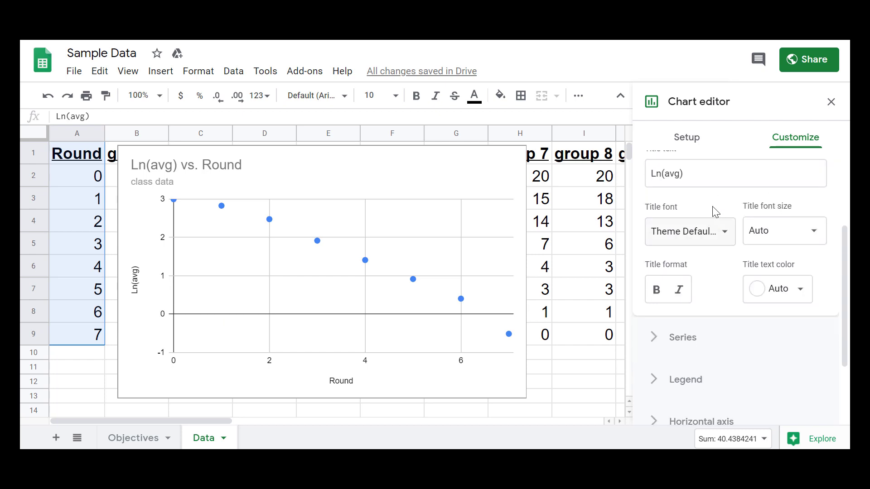
- Change the series colour from blue to red for the scatter points
{"action": "scroll", "coordinate": [679, 208], "scroll_direction": "down", "scroll_amount": 1}
{"action": "left_click", "coordinate": [650, 234]}
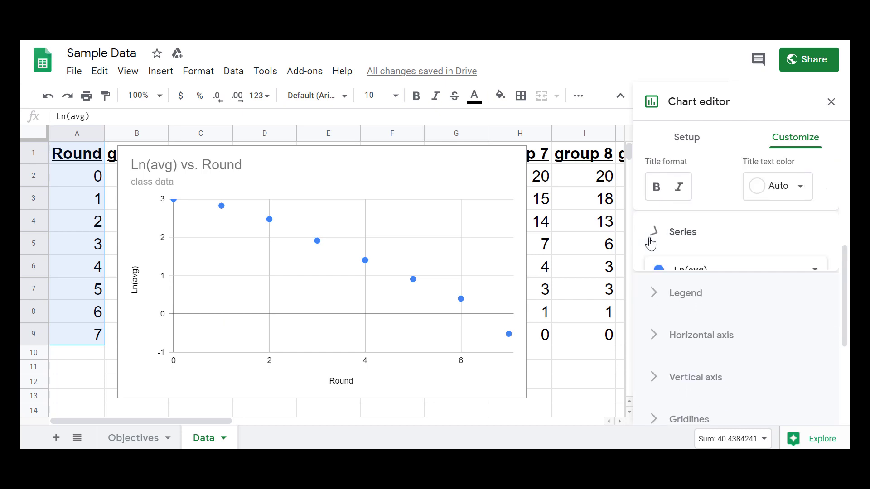
{"action": "scroll", "coordinate": [707, 244], "scroll_direction": "up", "scroll_amount": 2}
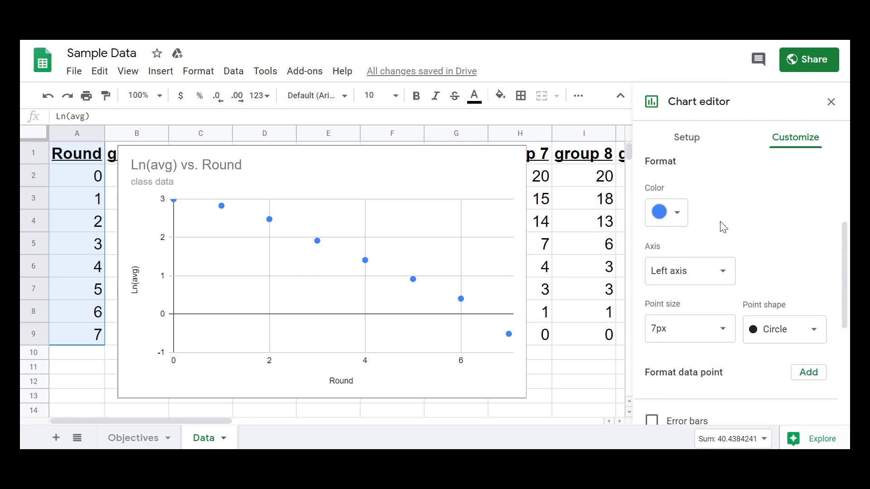
{"action": "left_click", "coordinate": [675, 209]}
{"action": "left_click", "coordinate": [673, 282]}
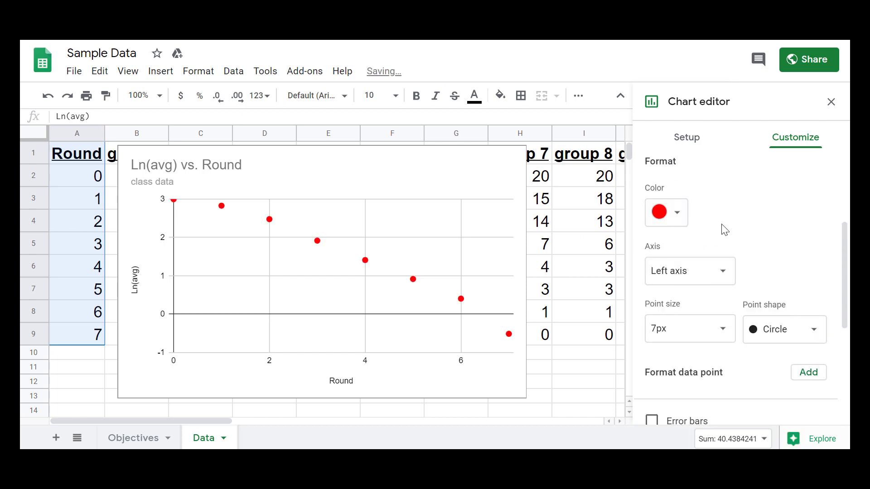
{"action": "scroll", "coordinate": [735, 208], "scroll_direction": "down", "scroll_amount": 2}
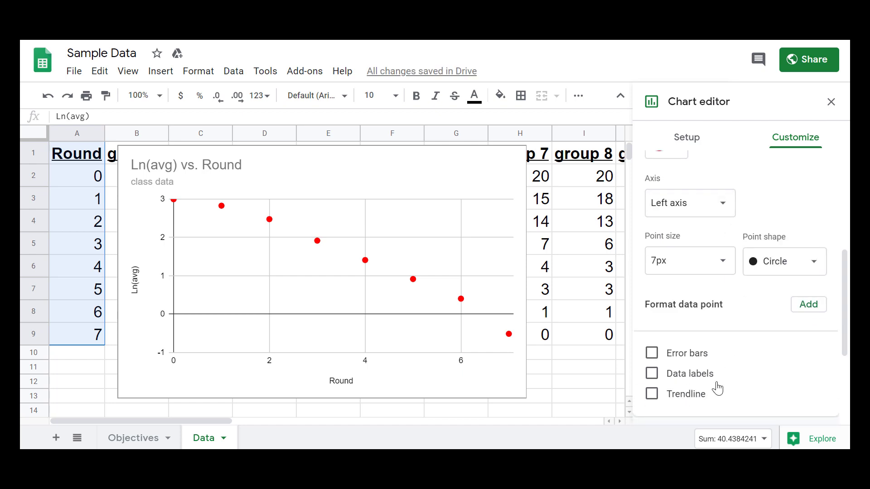
- Add a trendline labelled with its equation, -0.498*x + 3.3
{"action": "left_click", "coordinate": [692, 403]}
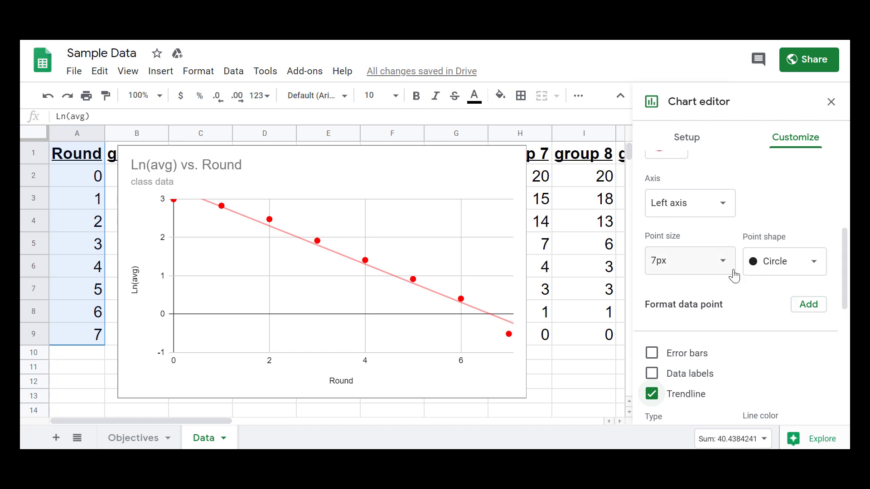
{"action": "scroll", "coordinate": [734, 274], "scroll_direction": "down", "scroll_amount": 3}
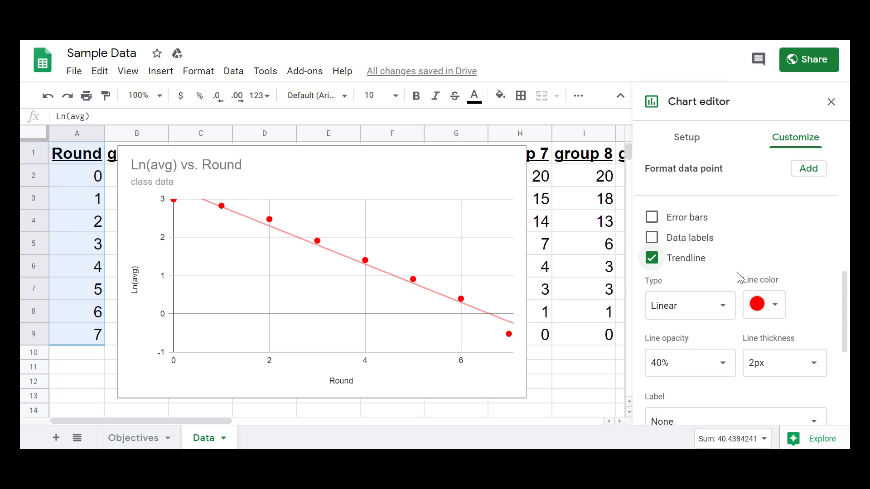
{"action": "scroll", "coordinate": [734, 317], "scroll_direction": "down", "scroll_amount": 2}
{"action": "left_click", "coordinate": [721, 355]}
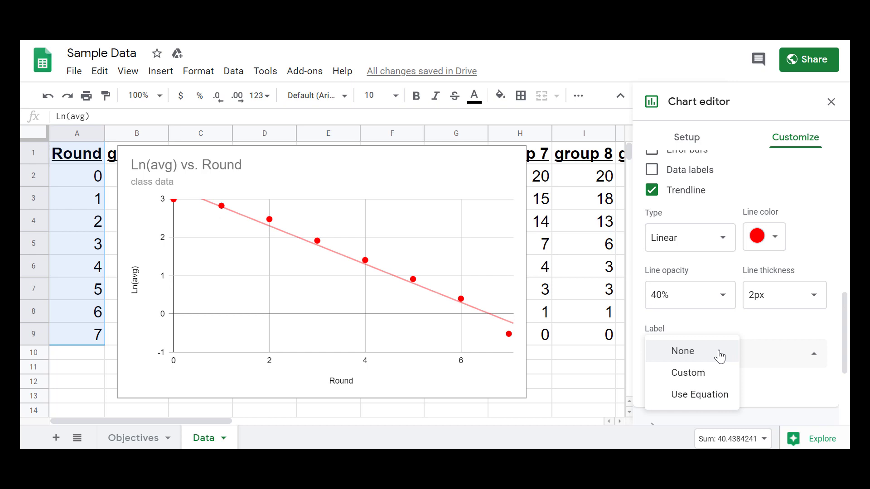
{"action": "left_click", "coordinate": [707, 394]}
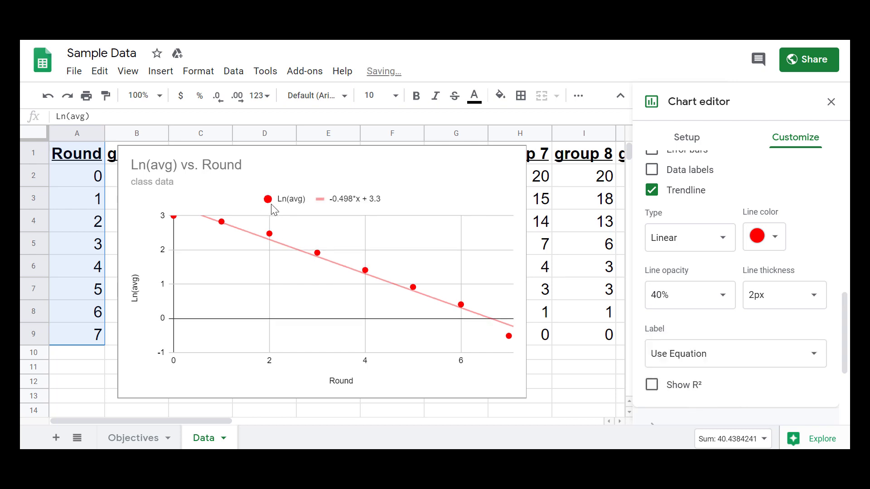
{"action": "left_click", "coordinate": [338, 202]}
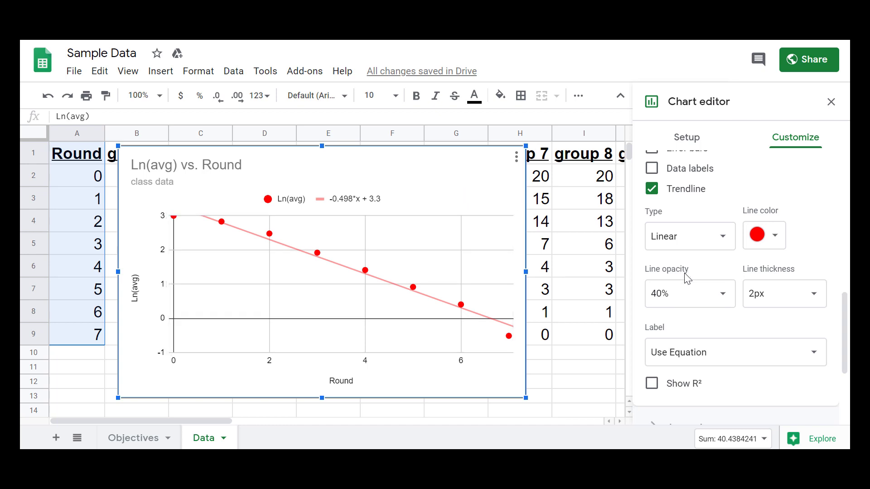
- Briefly show R² on the trendline label, then turn it off, keeping only the equation
{"action": "scroll", "coordinate": [683, 278], "scroll_direction": "down", "scroll_amount": 2}
{"action": "left_click", "coordinate": [651, 317]}
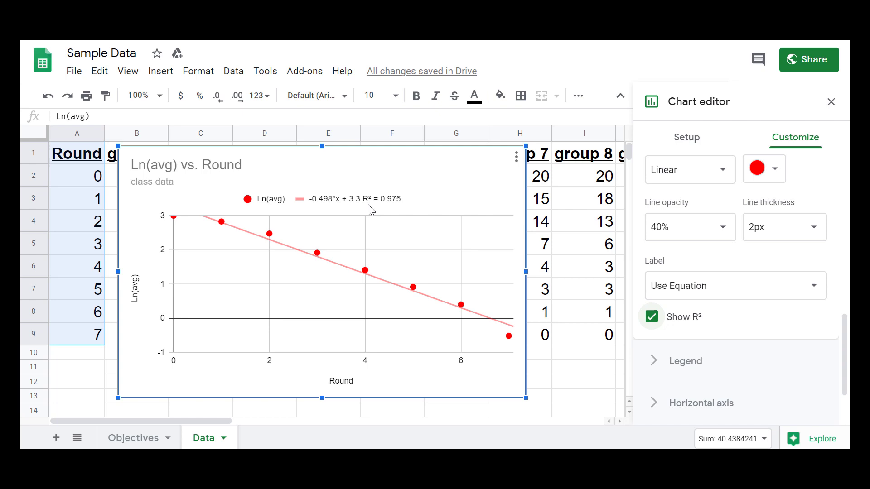
{"action": "left_click", "coordinate": [652, 320]}
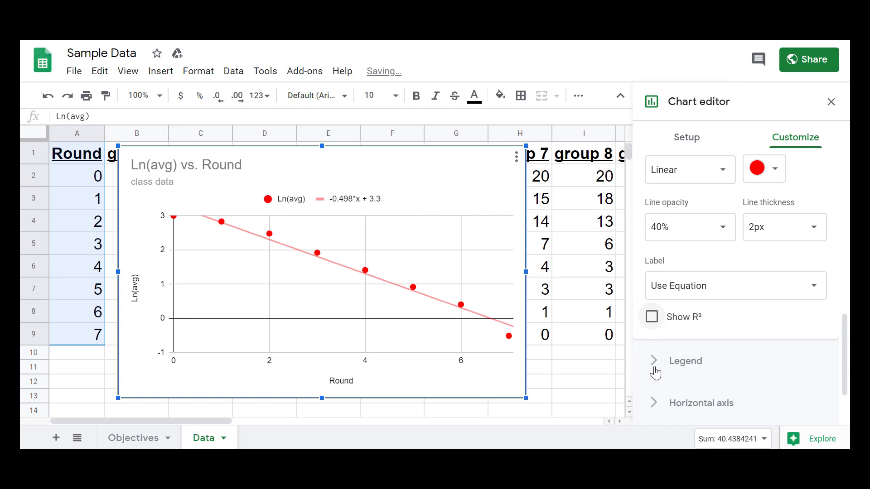
- Expand the Legend formatting options in the chart editor's Customize panel
{"action": "left_click", "coordinate": [655, 363]}
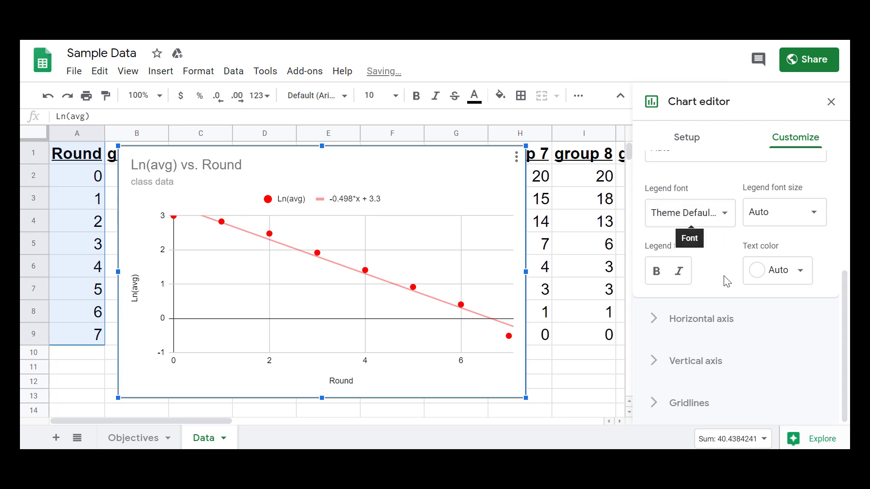
{"action": "scroll", "coordinate": [725, 278], "scroll_direction": "up", "scroll_amount": 1}
{"action": "scroll", "coordinate": [724, 278], "scroll_direction": "up", "scroll_amount": 3}
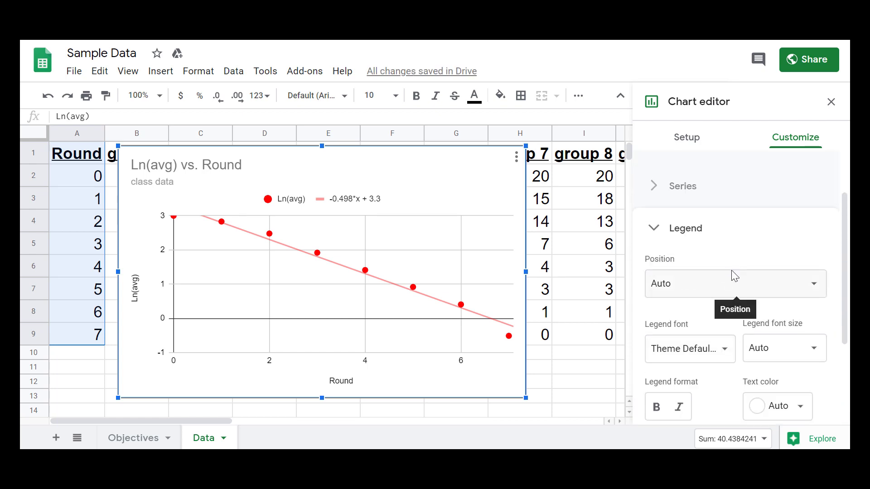